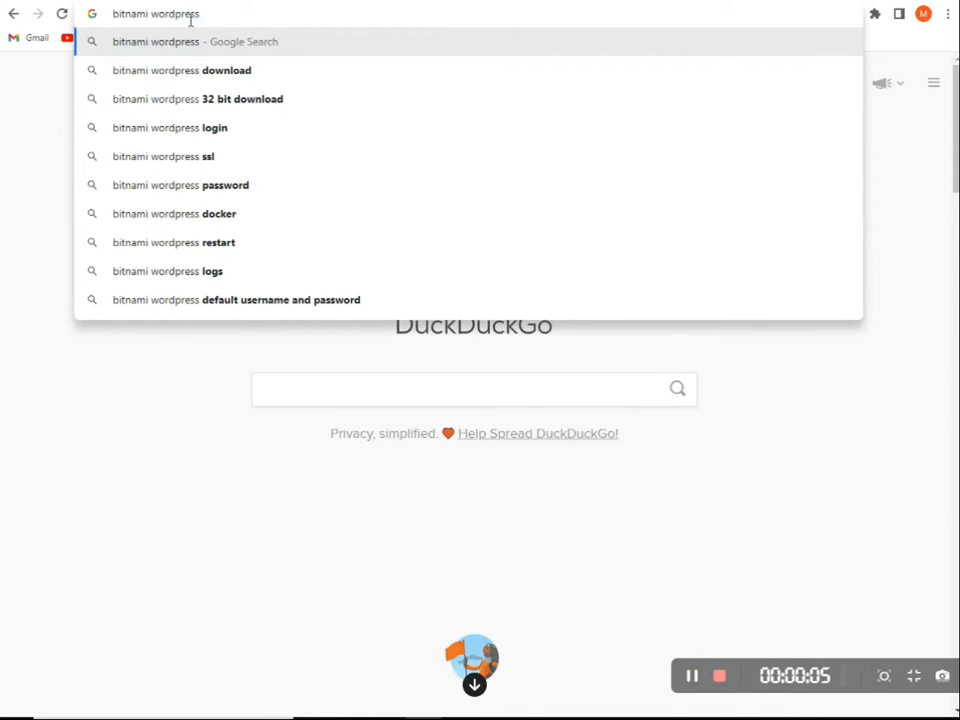
Search the web for "bitnami wordpress" and open the Win / Mac / Linux installers page for WordPress packaged by Bitnami
key("Return")
left_click(167, 220)
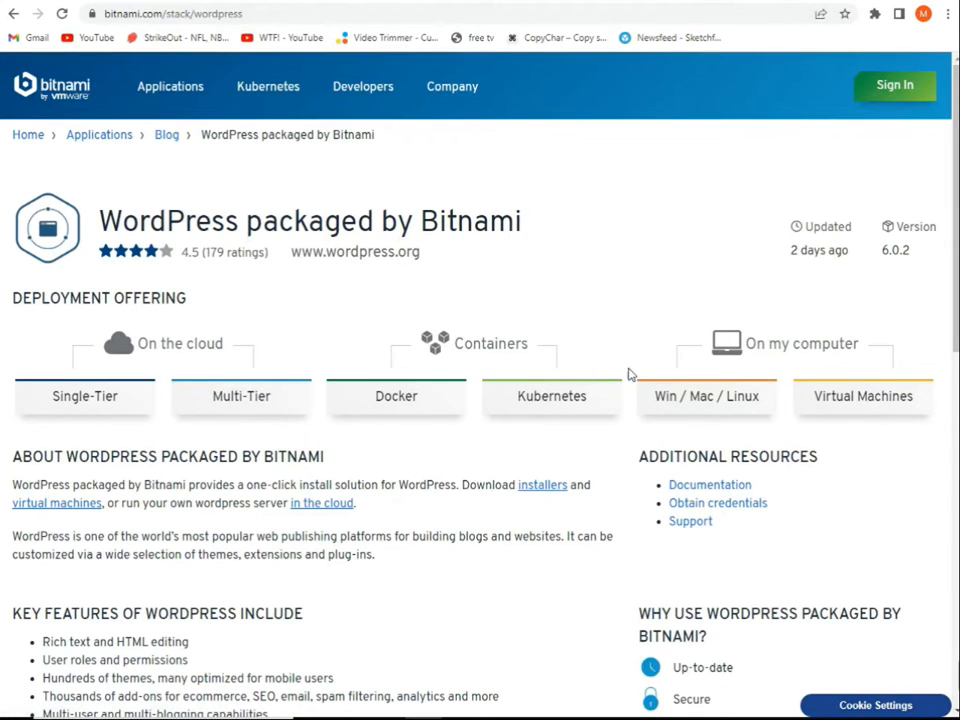
left_click_drag(956, 205, 956, 250)
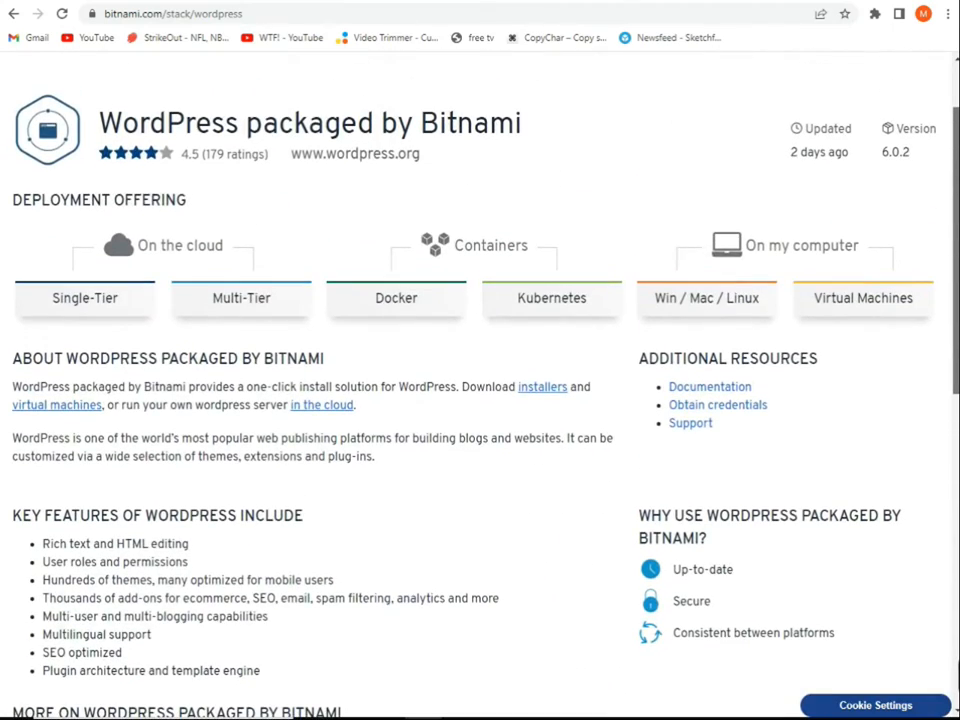
left_click(552, 391)
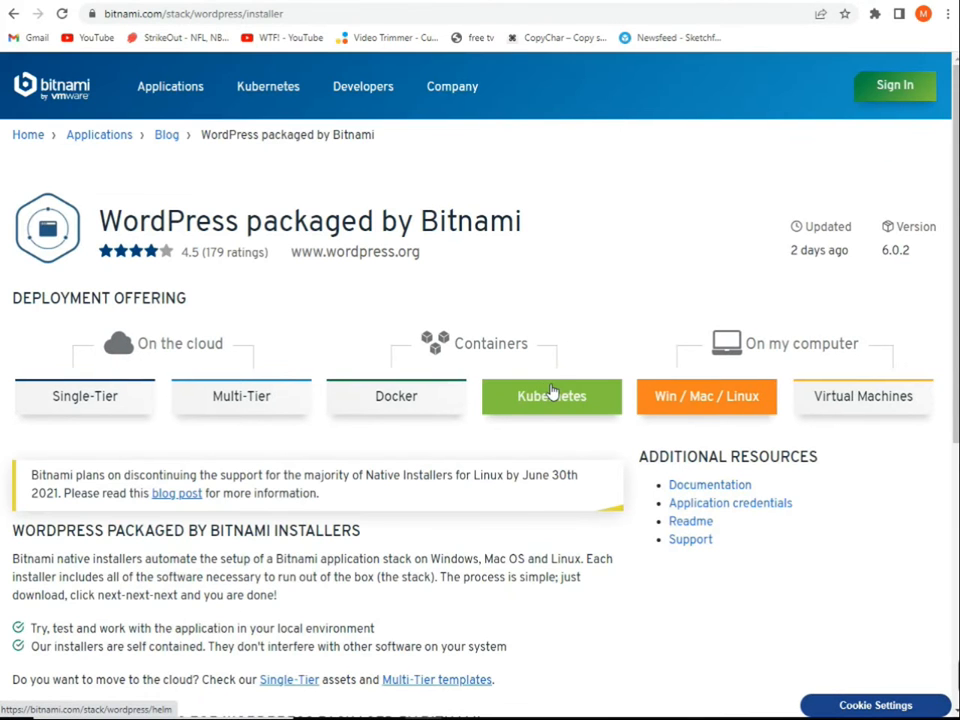
Download the Windows 64-bit installer of WordPress 6.0.2-0 without signing in
scroll(480, 400, "down", 1)
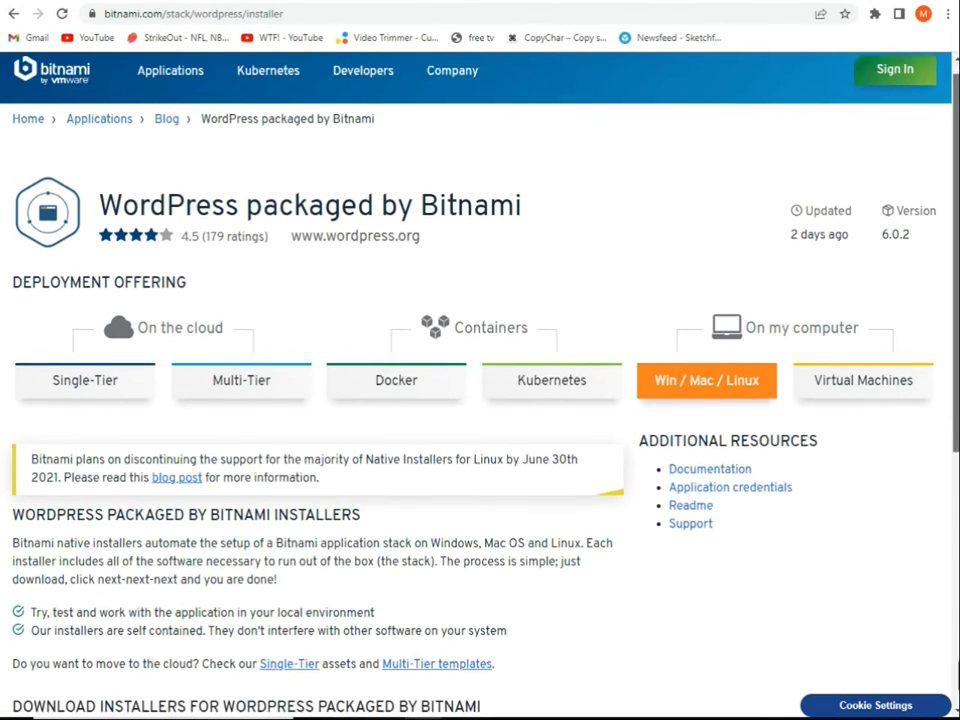
scroll(480, 400, "down", 3)
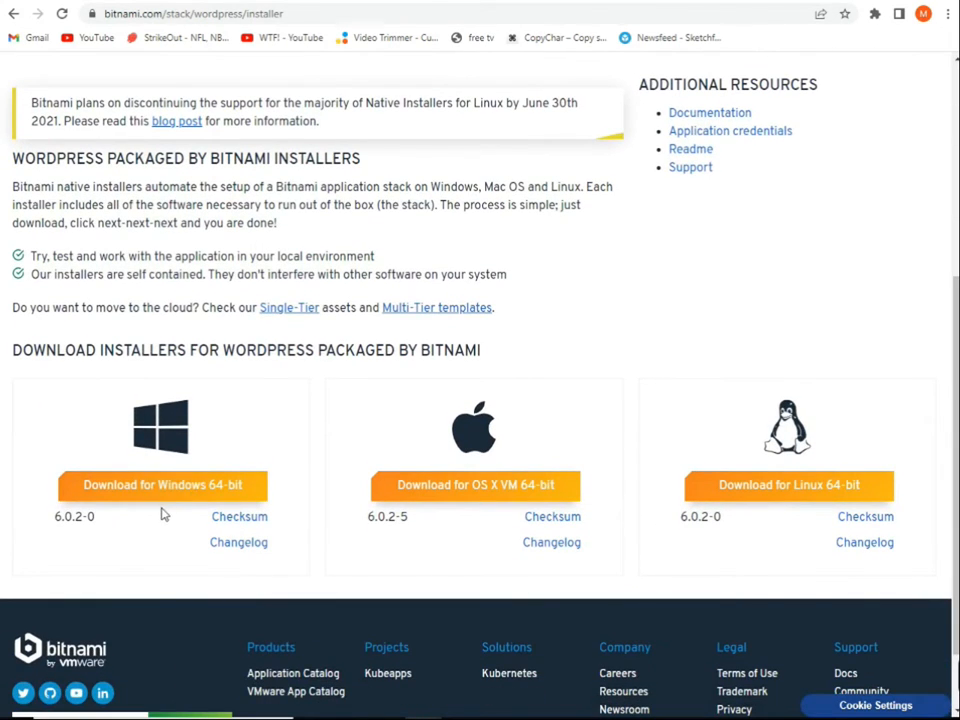
left_click(163, 486)
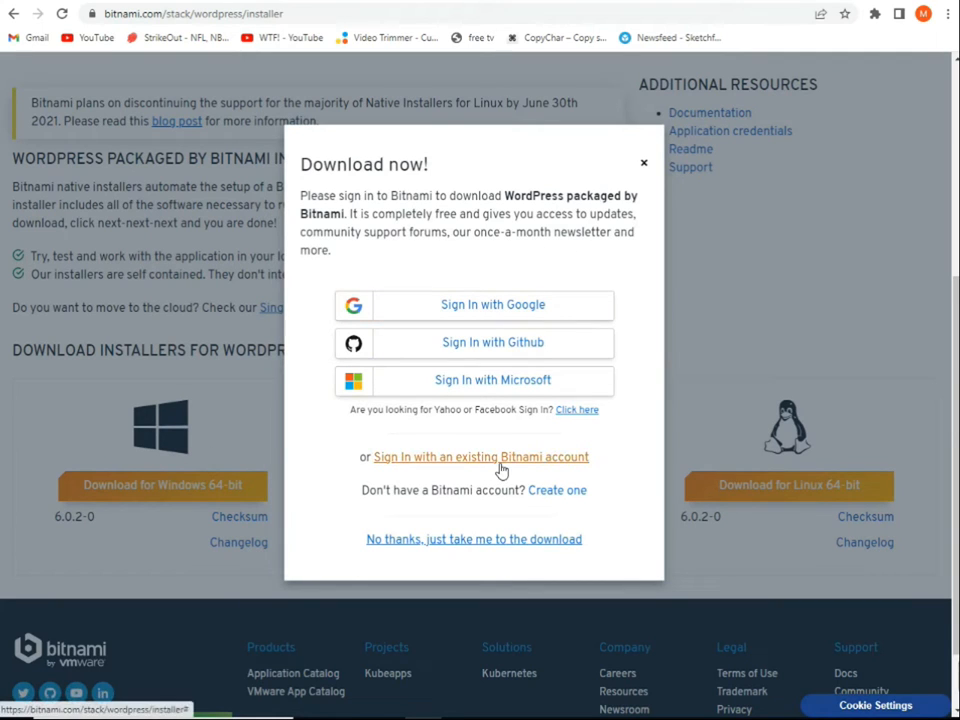
left_click(500, 541)
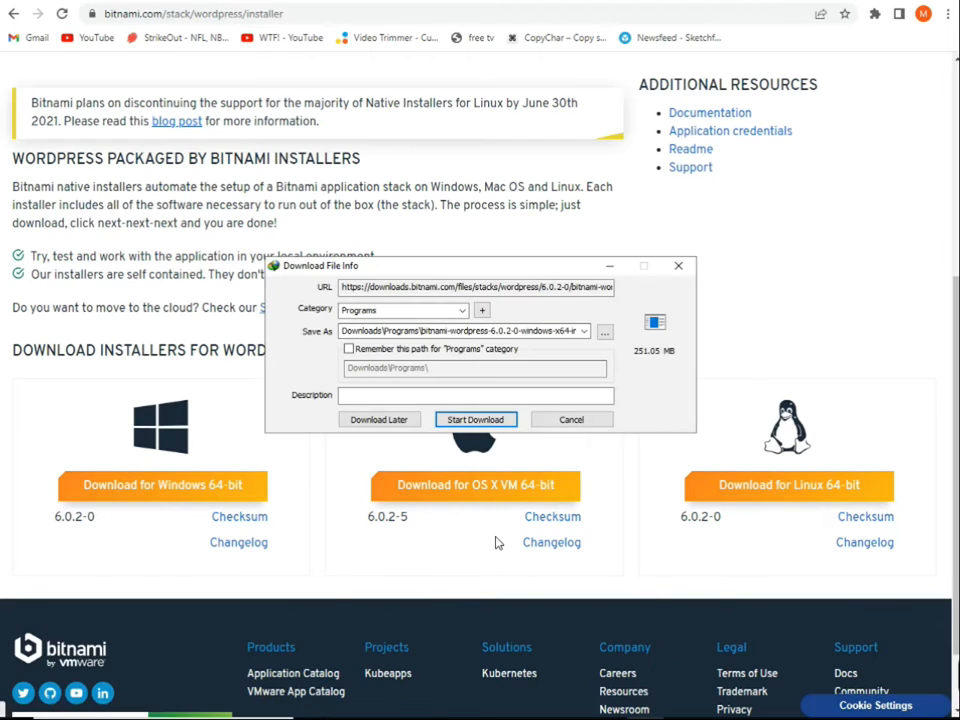
left_click(455, 420)
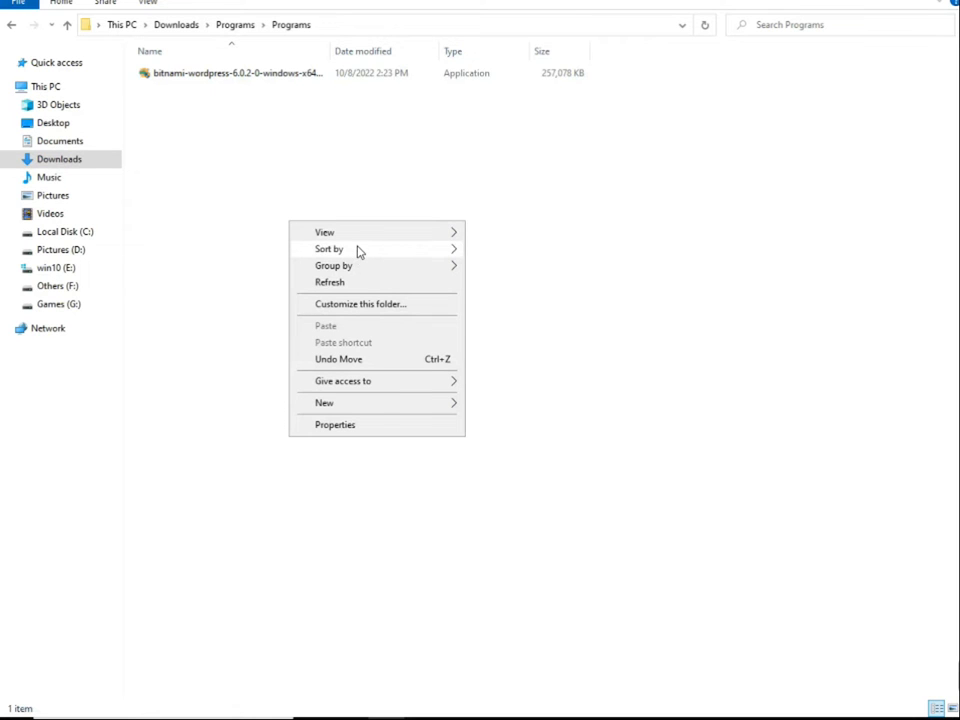
In File Explorer, show the download folder as large icons and run the Bitnami WordPress installer in English
mouse_move(420, 232)
left_click(499, 249)
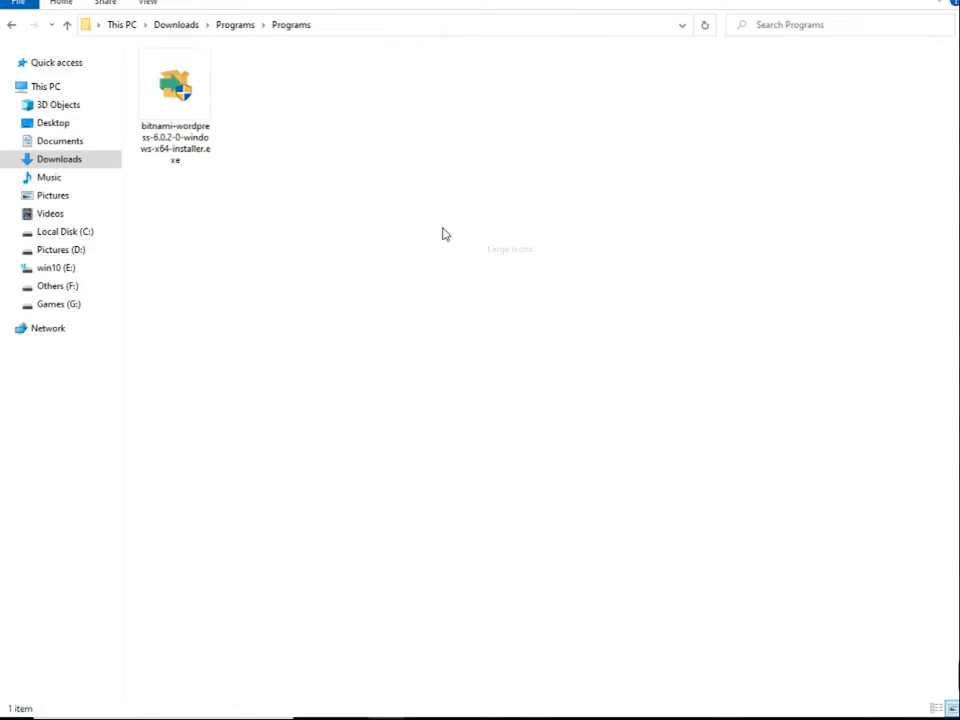
double_click(163, 120)
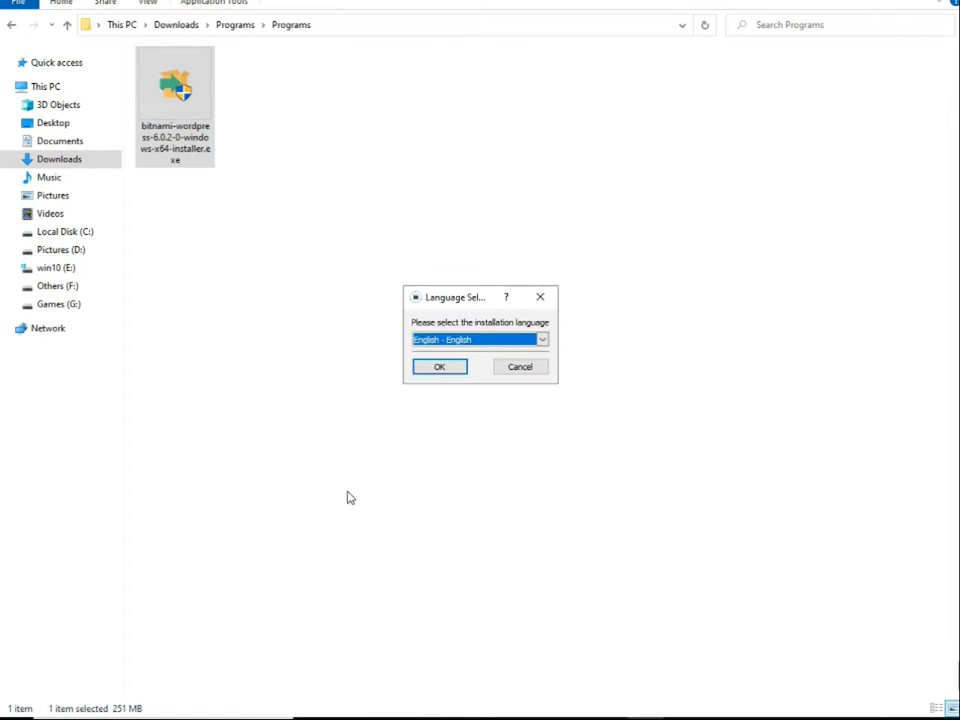
left_click(440, 367)
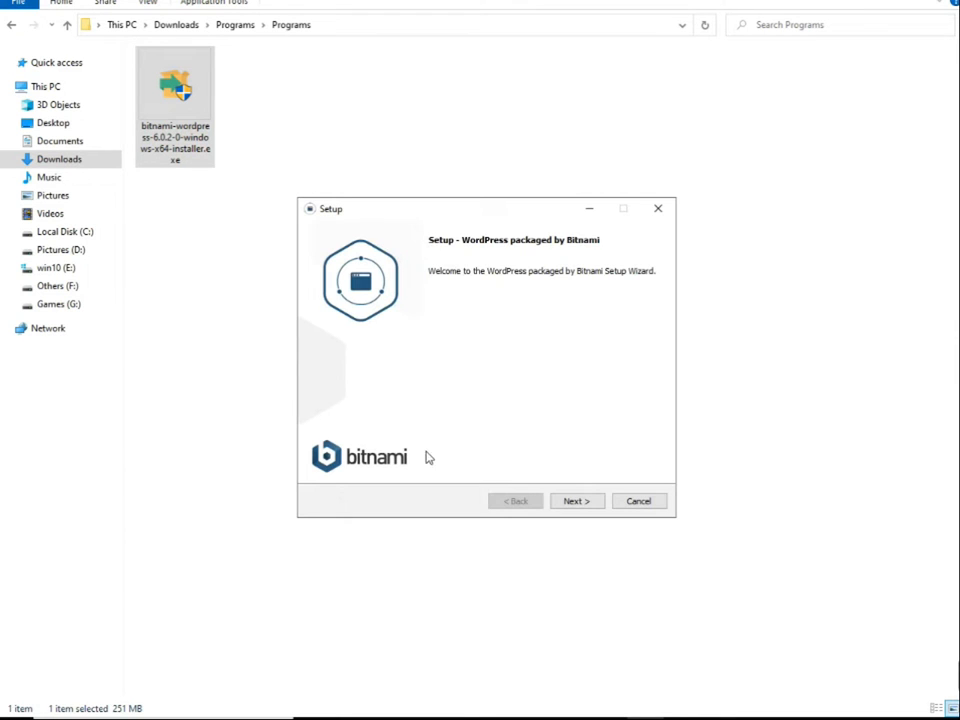
Go through the setup's opening pages with the default choices, installing to E:\Bitnami\wordpress-6.0.2-0
left_click(561, 505)
left_click(561, 503)
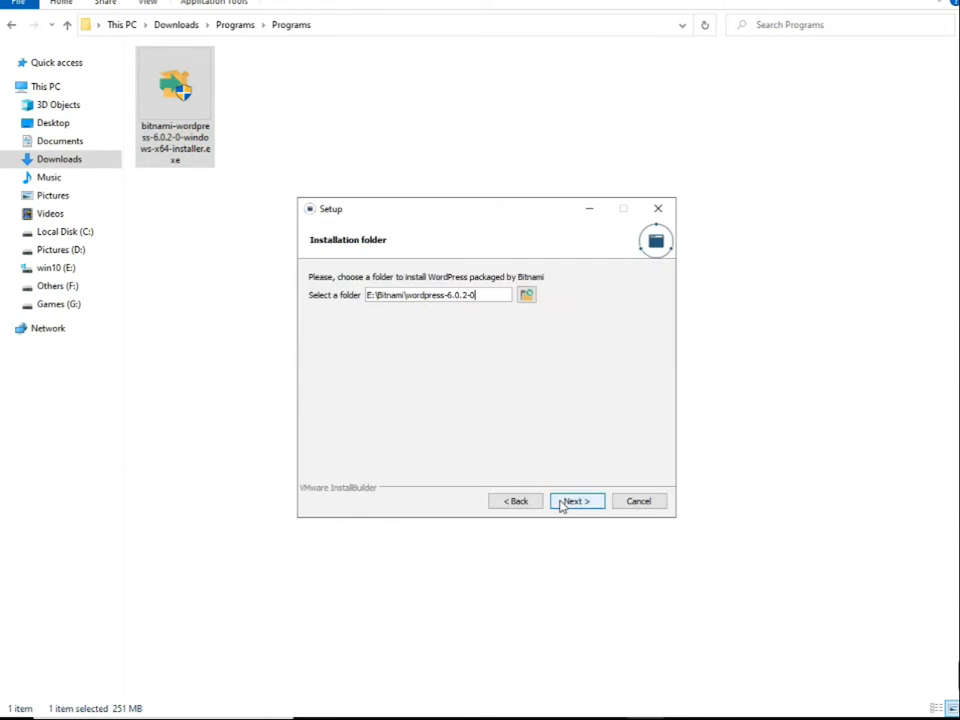
left_click(561, 505)
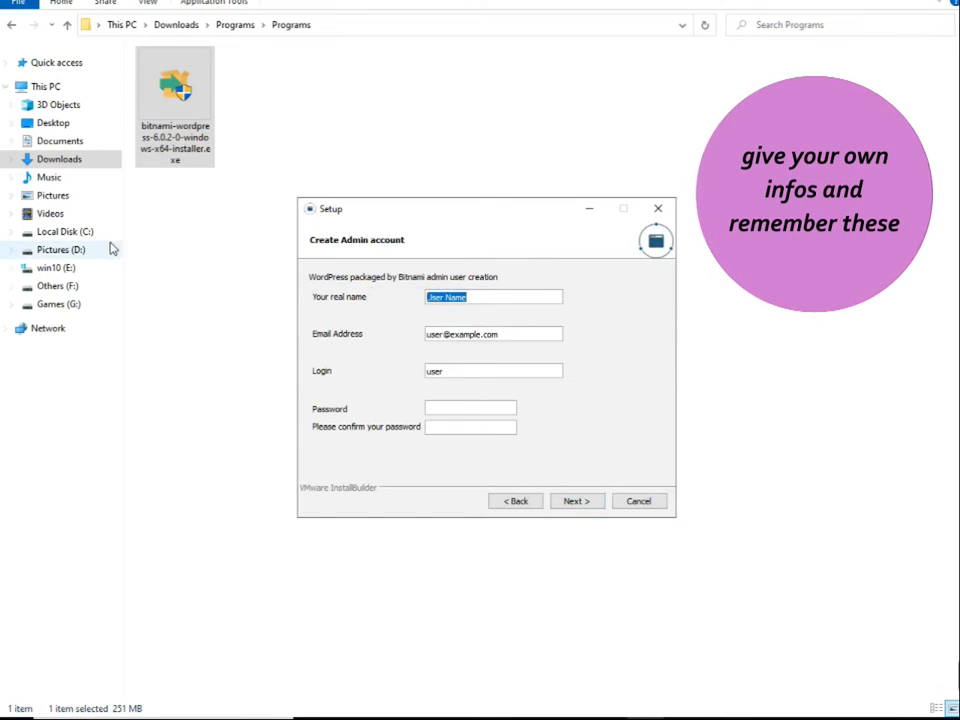
Enter the real name and the e-mail address for the admin account
type("Virtua")
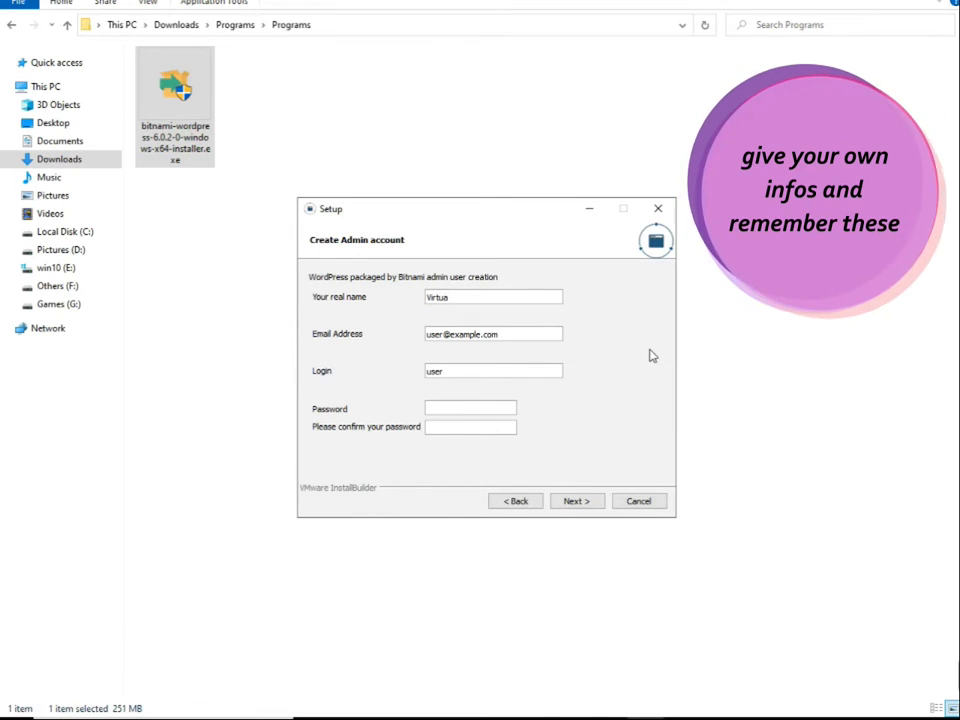
type("lNinja")
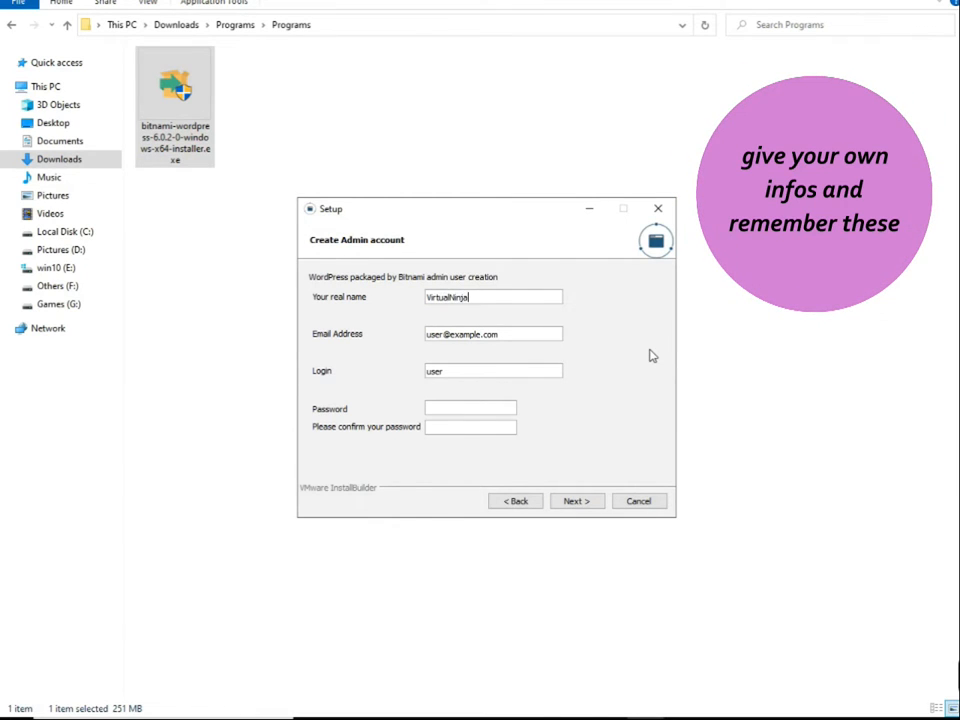
left_click(525, 339)
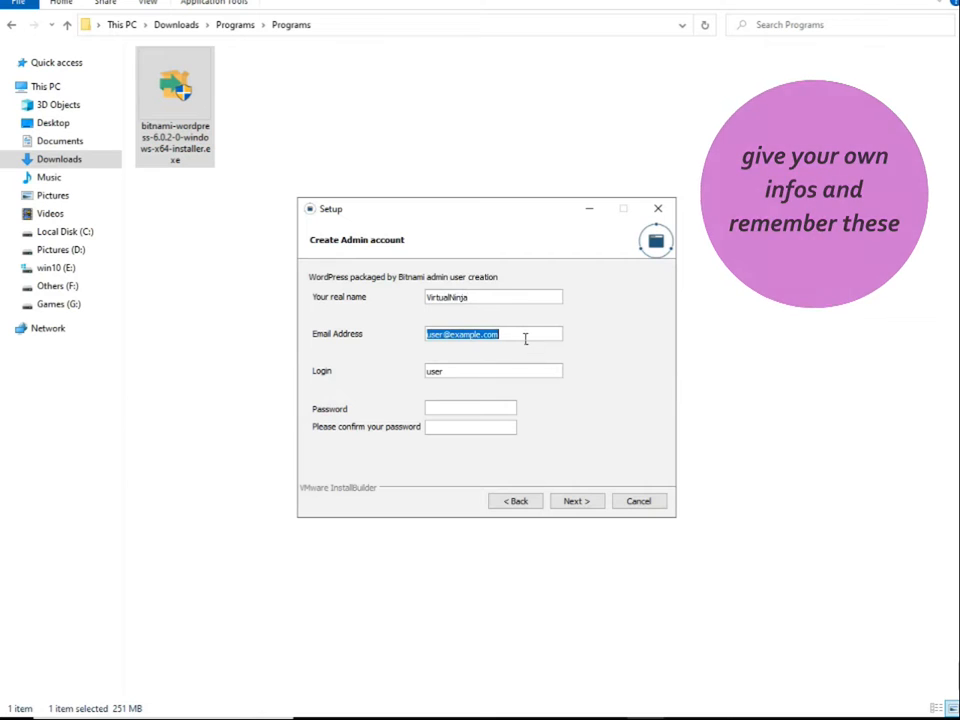
key("ctrl+a")
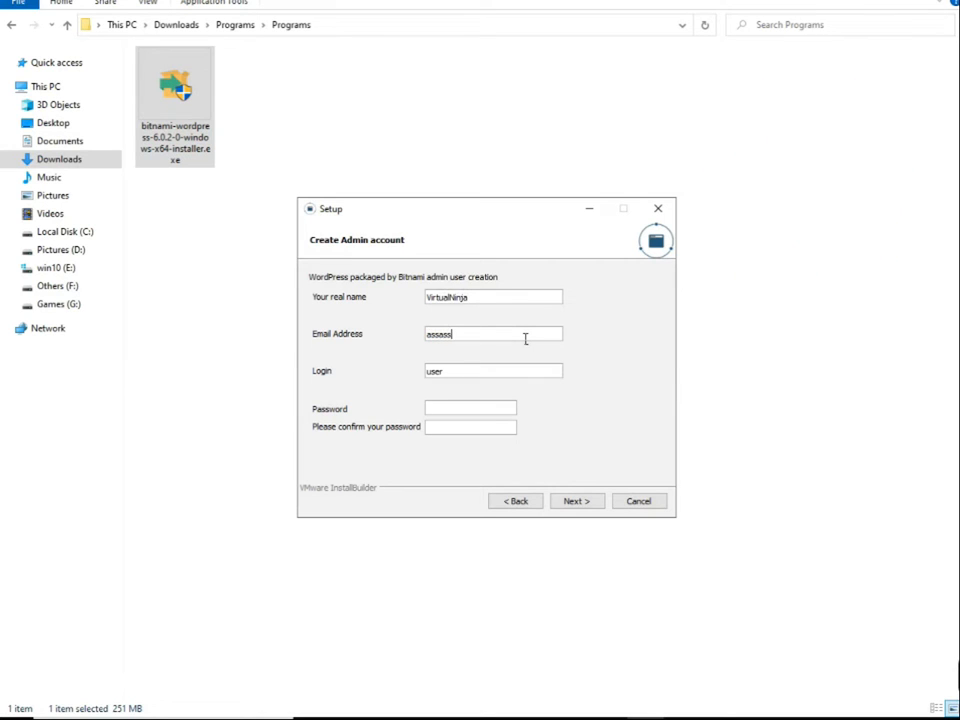
Replace the default admin login with the chosen login name, enter and confirm the account password, and continue
left_click(473, 376)
double_click(473, 376)
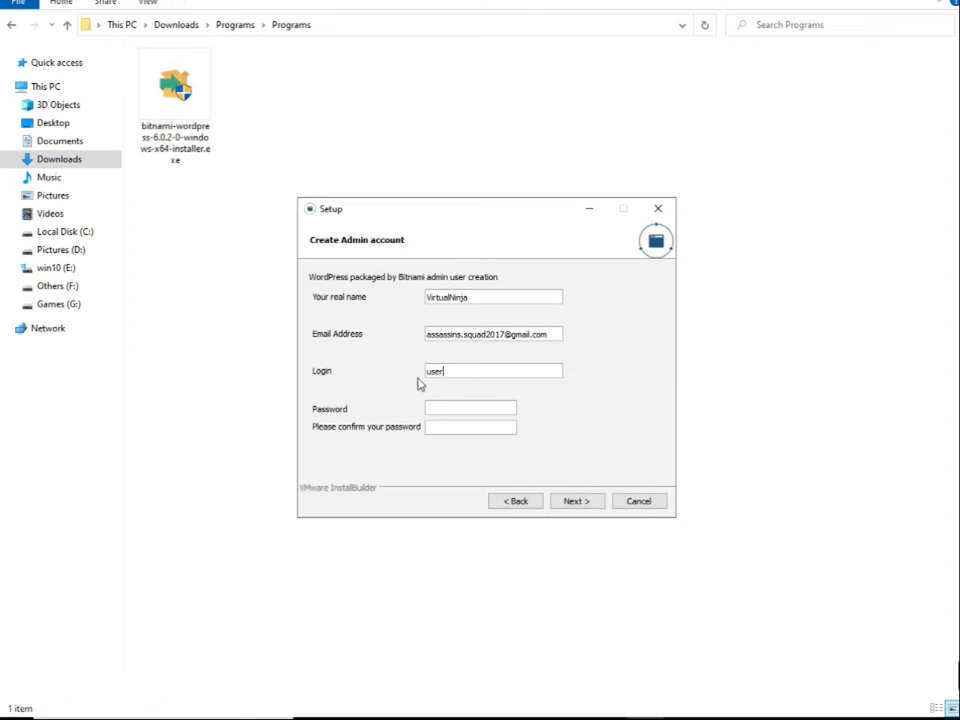
left_click_drag(471, 380, 372, 378)
type("writerguy2017")
left_click(458, 409)
type("••••••••••••••")
left_click(569, 507)
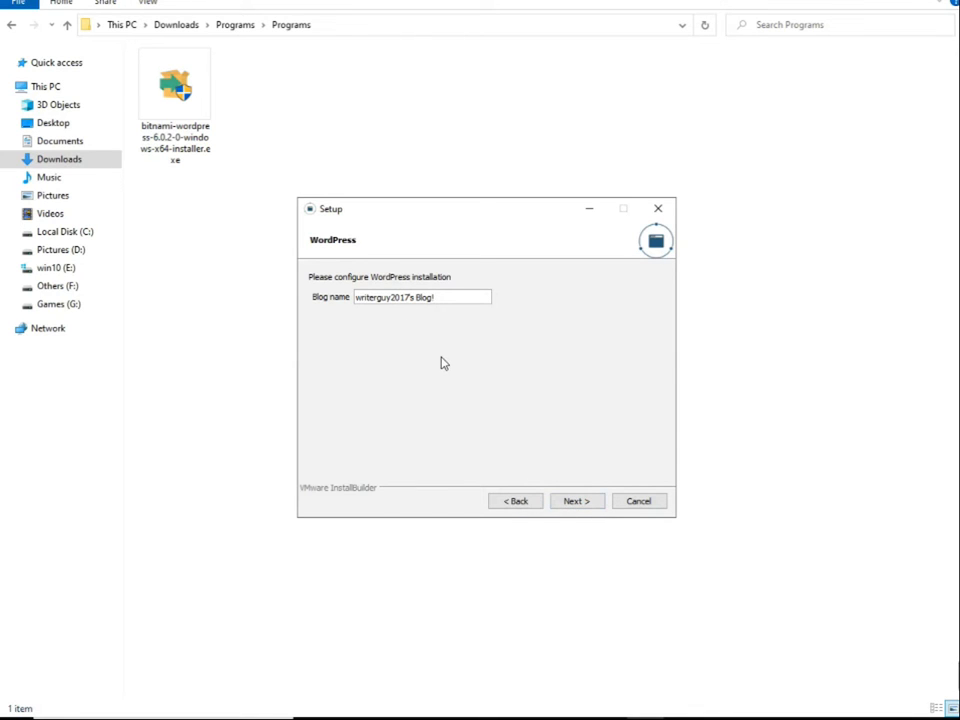
Keep the suggested blog name and continue with mail support left unconfigured
left_click(578, 502)
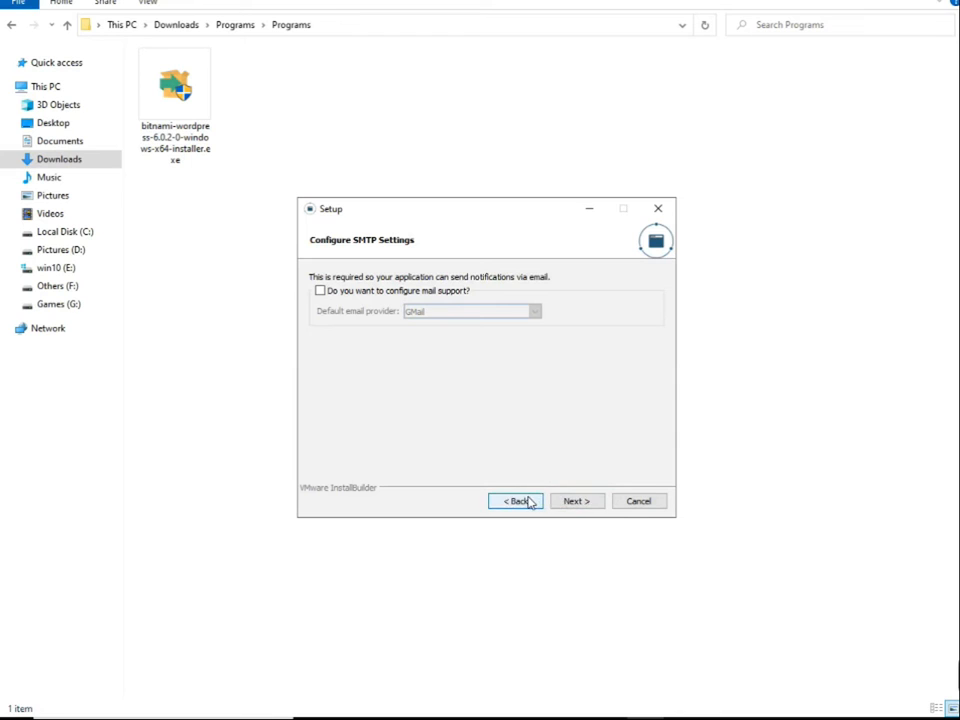
left_click(350, 292)
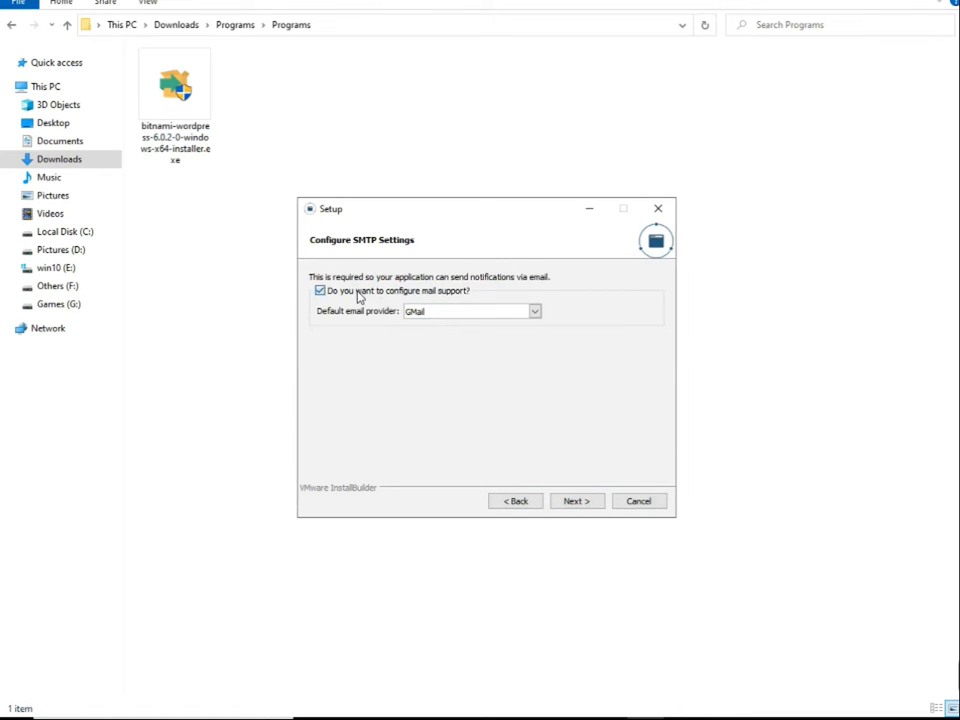
left_click(332, 292)
left_click(571, 505)
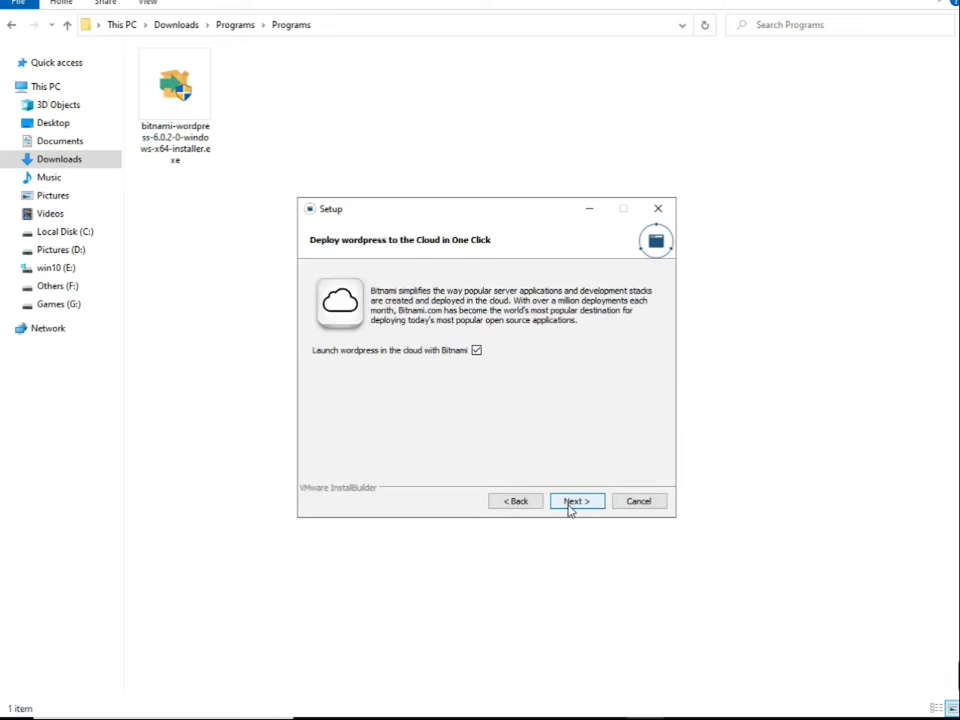
Keep the option to launch WordPress in the cloud with Bitnami, return to the setup wizard and start the installation
left_click(571, 503)
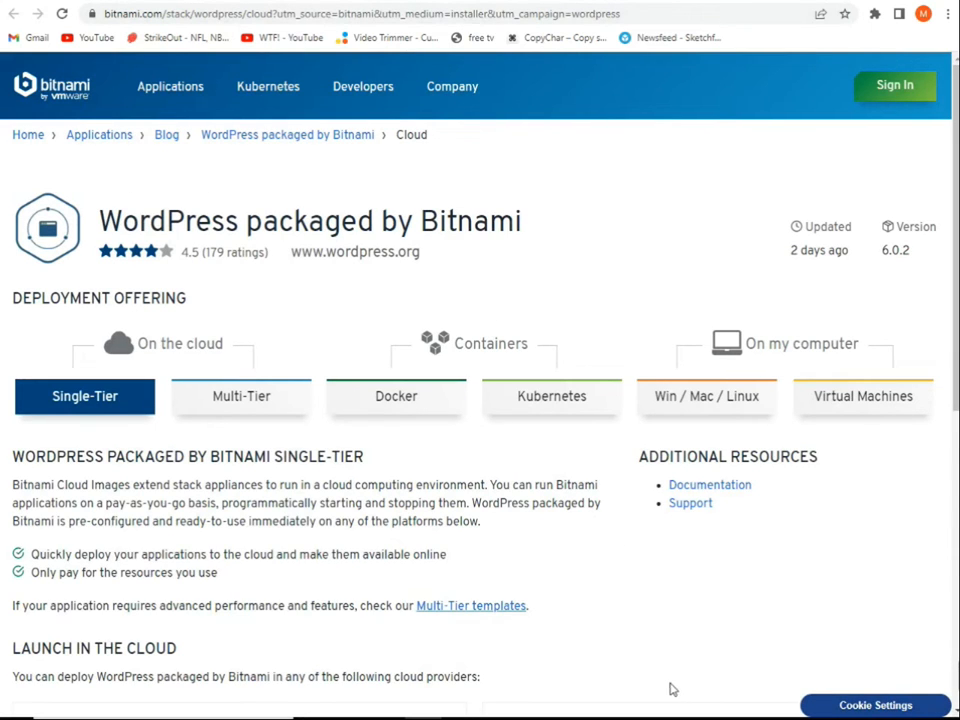
key("alt+Tab")
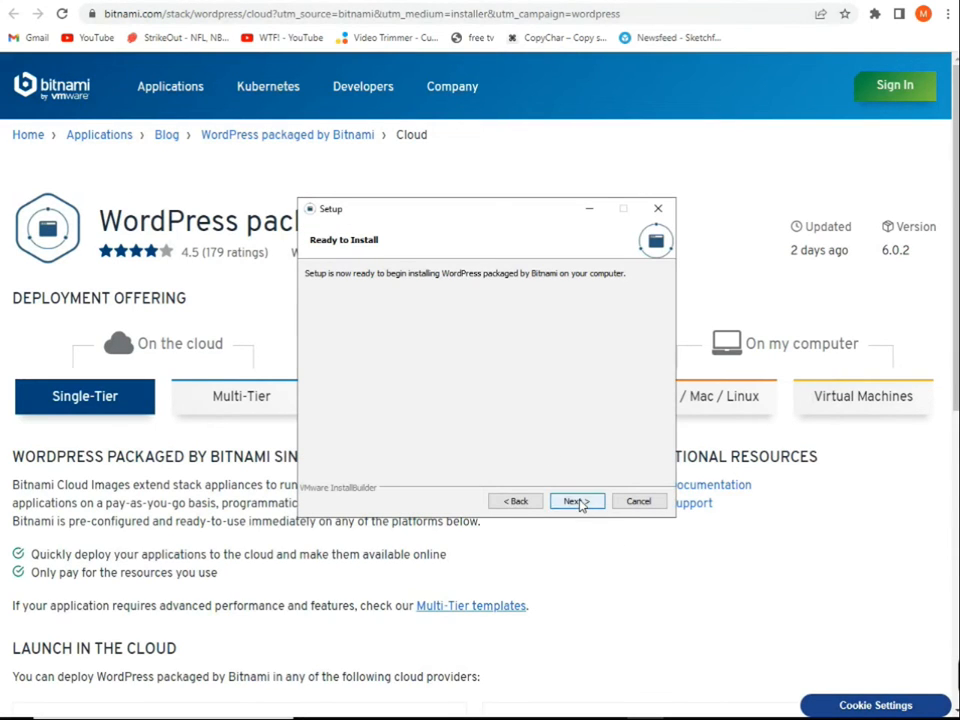
left_click(574, 502)
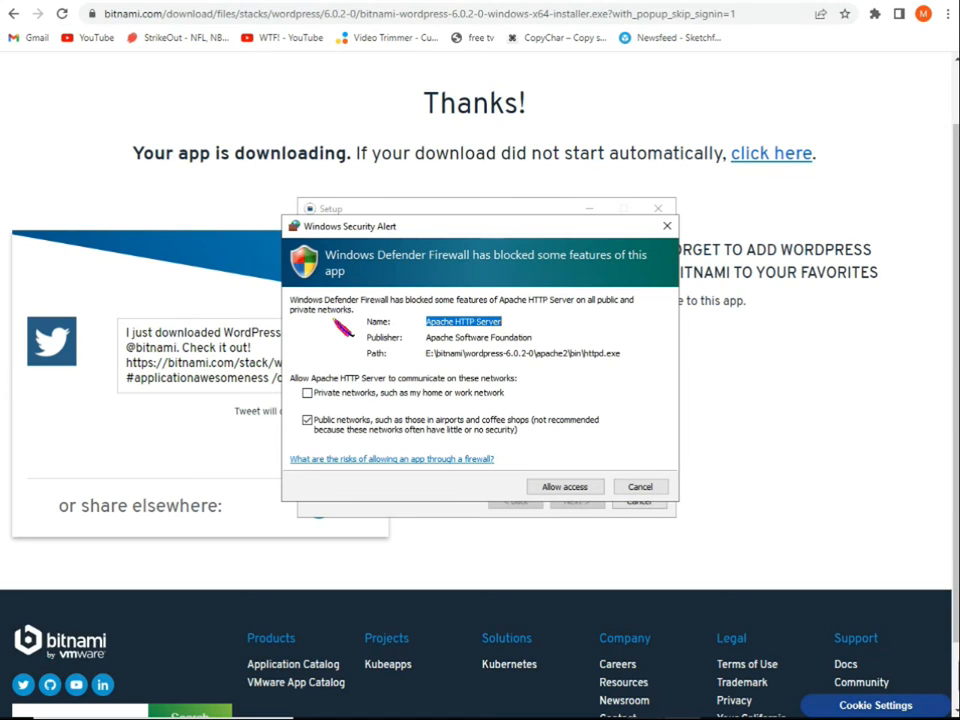
Allow Apache HTTP Server through the firewall on public networks and finish the setup with WordPress launching
left_click(549, 486)
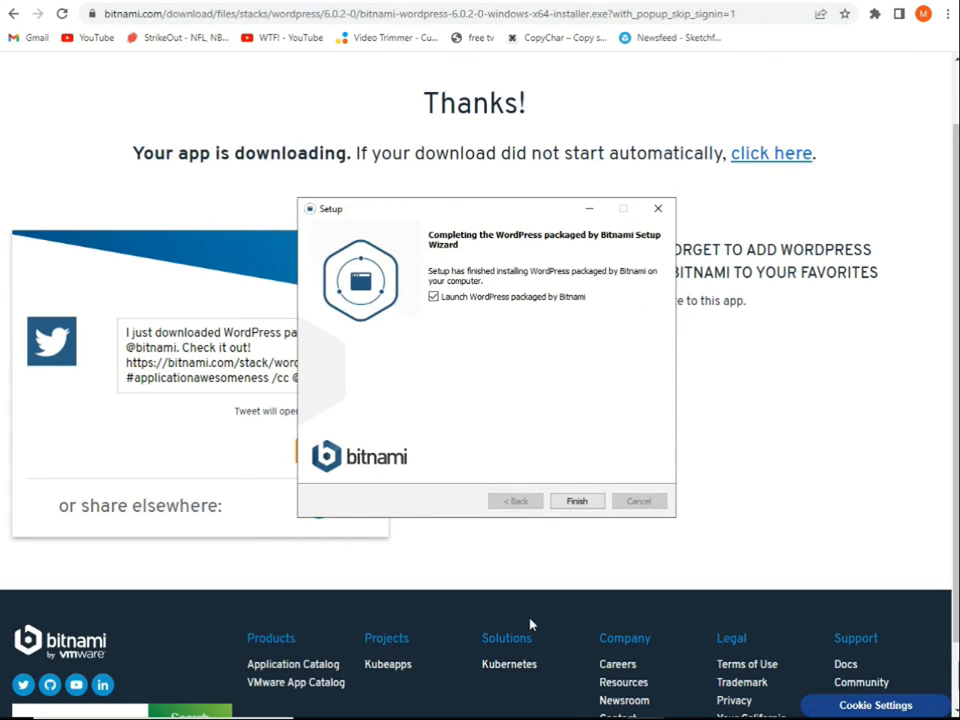
left_click(576, 501)
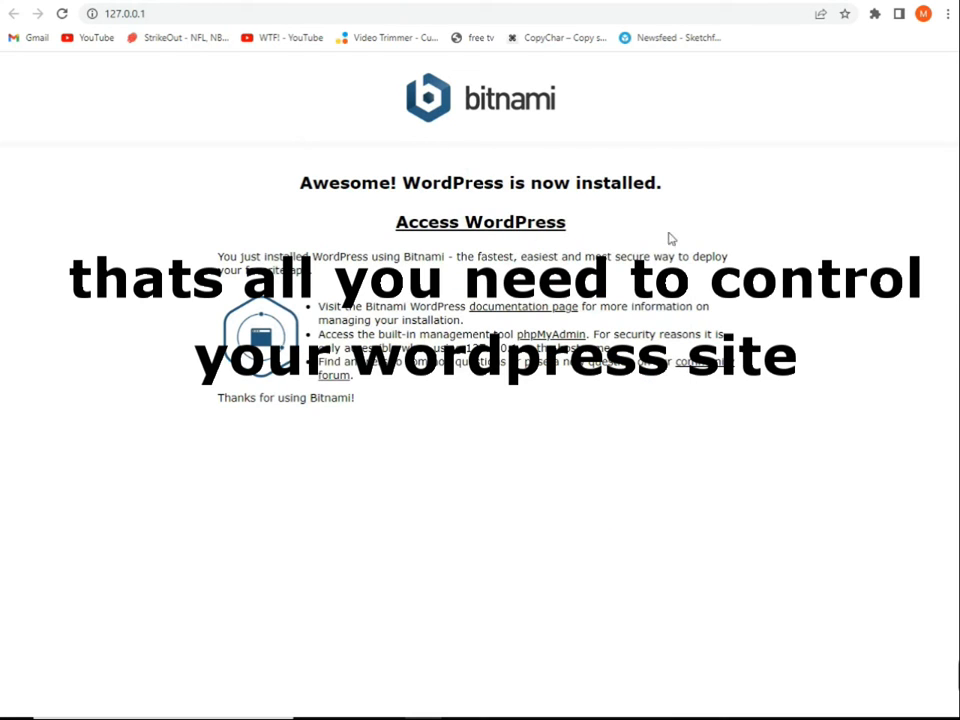
Open phpMyAdmin from the Bitnami WordPress manager and examine its address and login fields
left_click(645, 718)
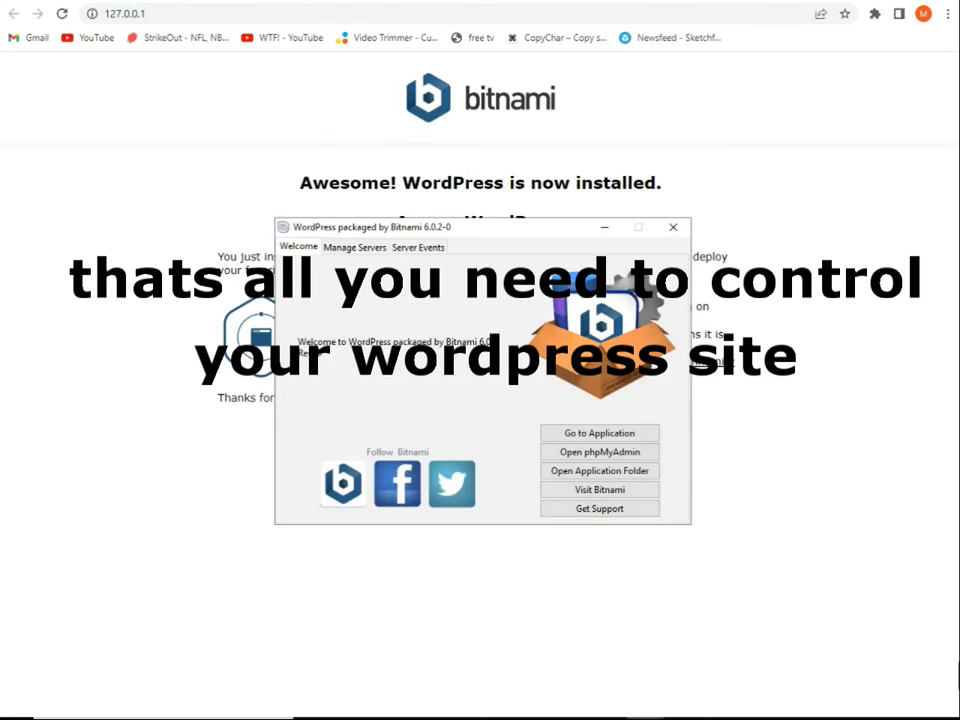
left_click(586, 456)
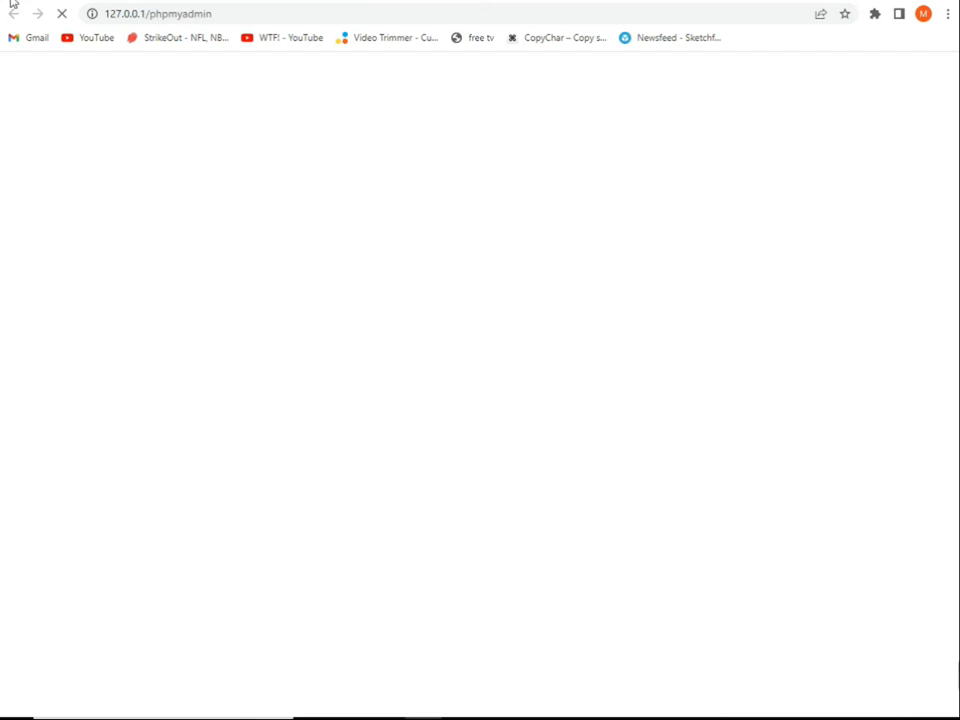
left_click(185, 17)
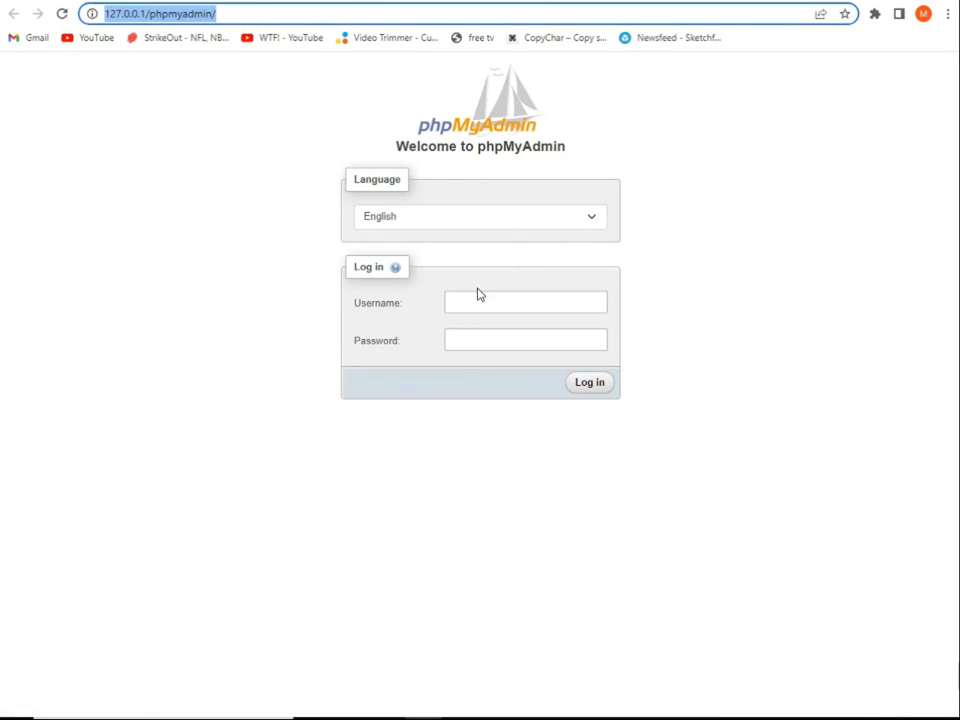
left_click(494, 309)
left_click(493, 345)
left_click(493, 313)
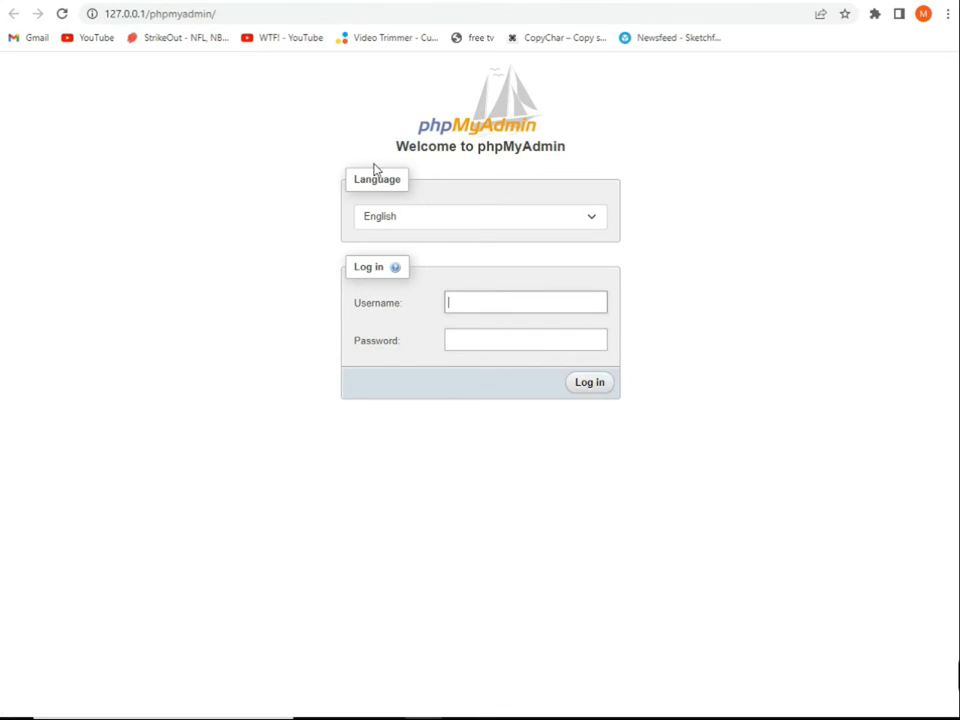
Return to the Bitnami page at 127.0.0.1 and open the local WordPress site to view its home page
left_click(395, 216)
left_click(395, 216)
left_click(395, 216)
left_click(395, 216)
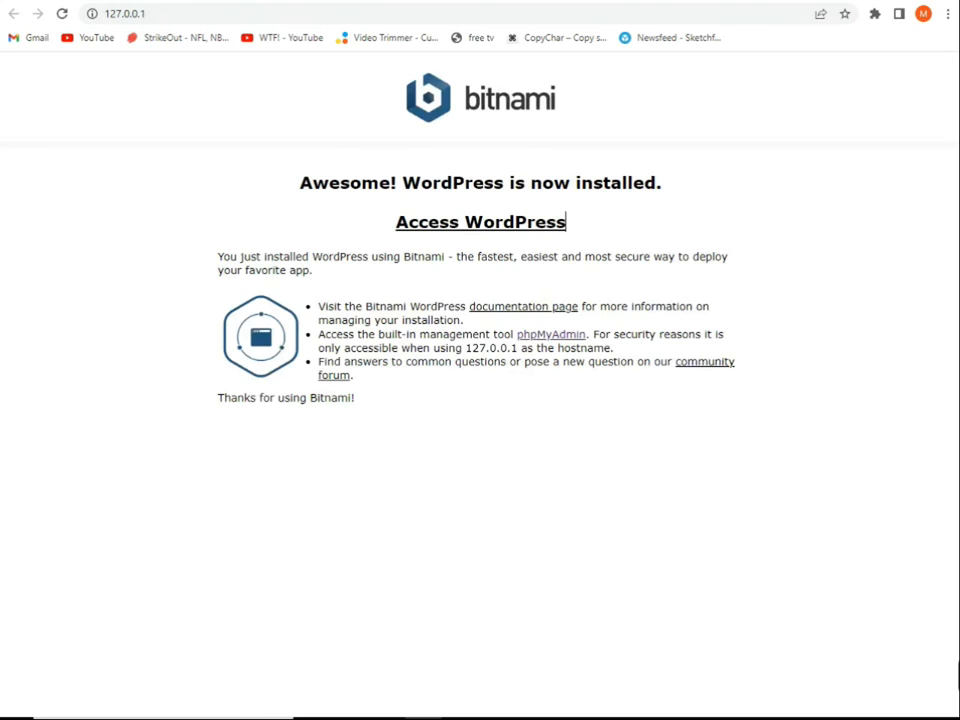
left_click(468, 224)
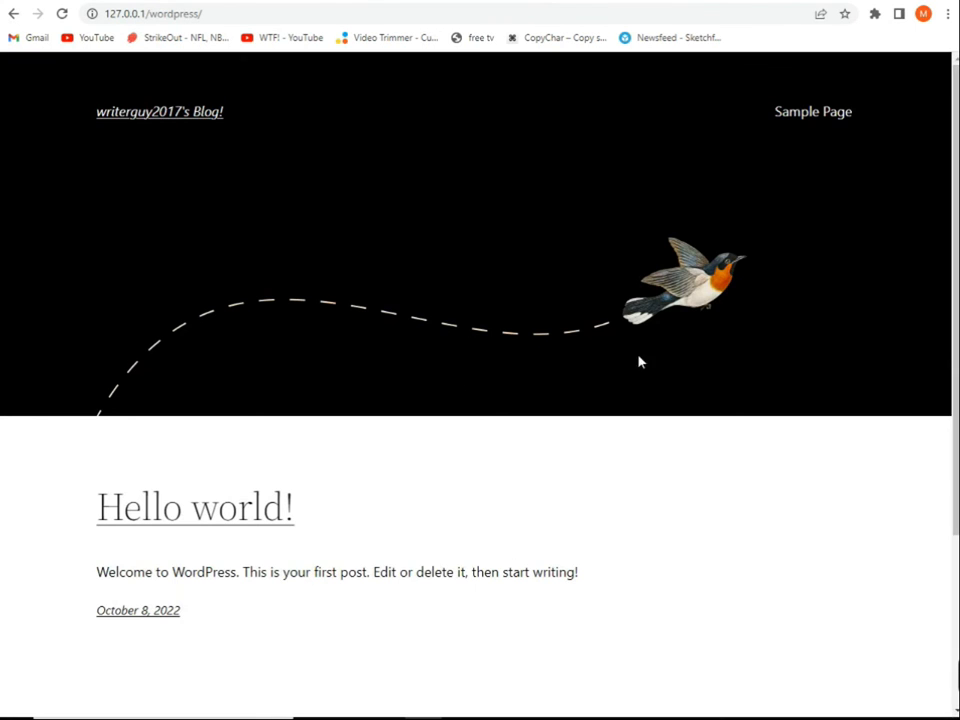
scroll(480, 385, "down", 3)
scroll(480, 385, "up", 3)
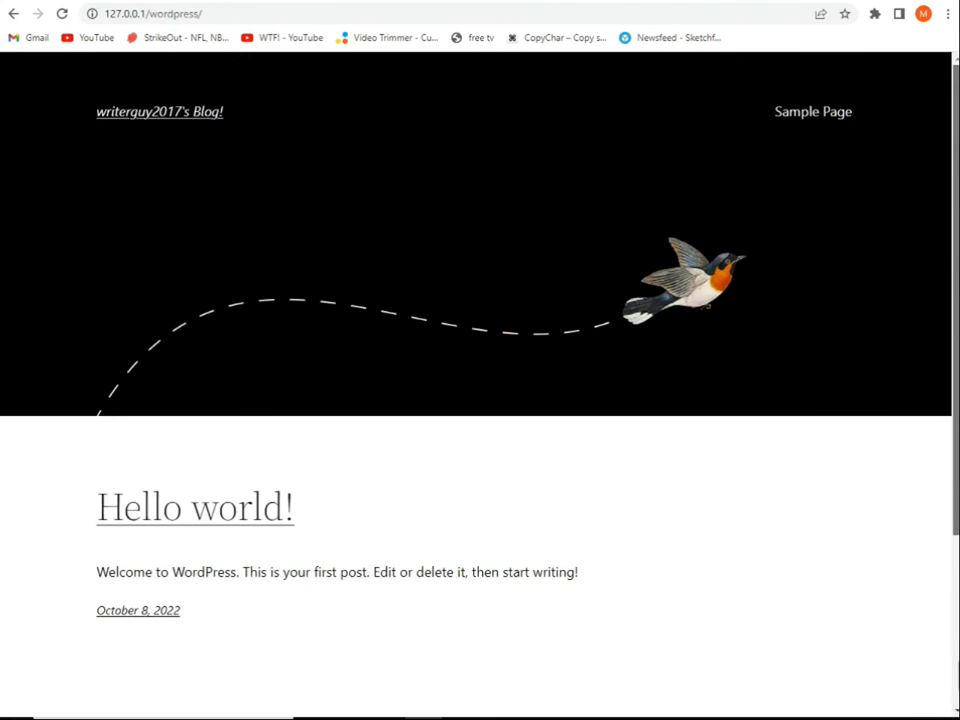